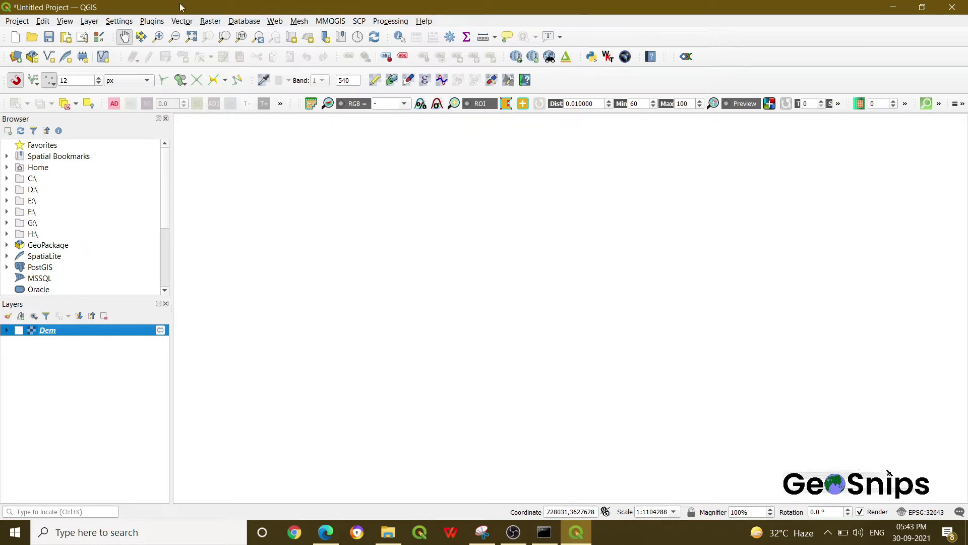
# Search the plugin manager for 'qgis2', confirm Qgis2threejs is installed and enabled, then close it
pyautogui.click(151, 20)
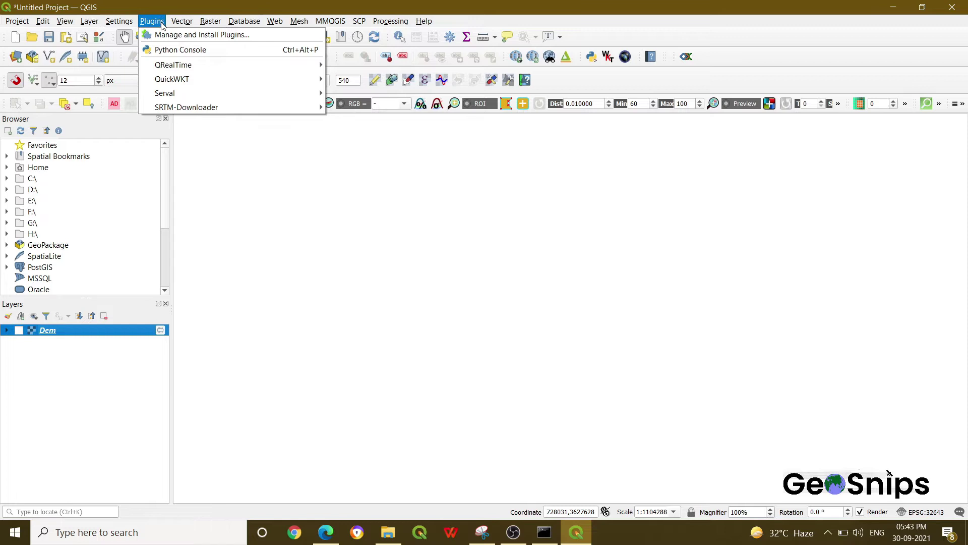
pyautogui.click(162, 36)
pyautogui.write('qgis2')
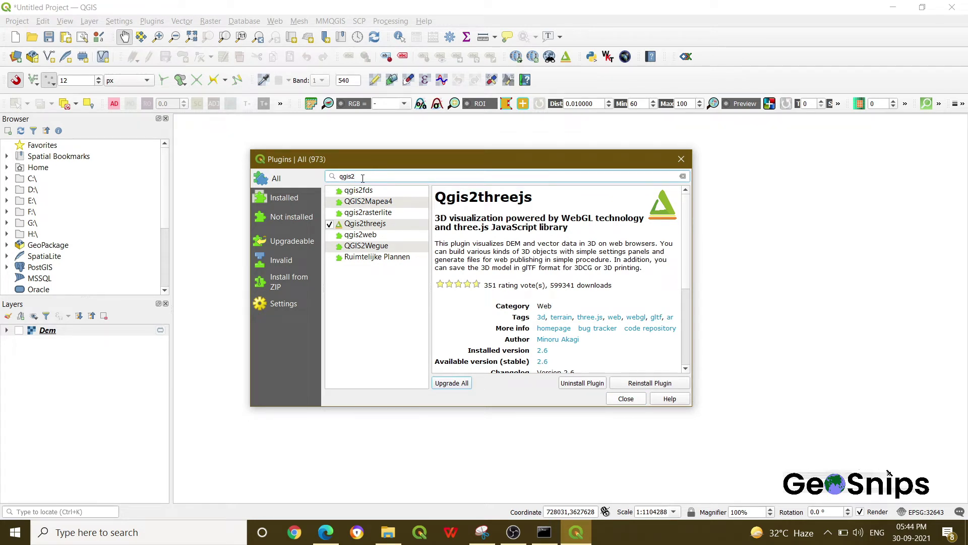
pyautogui.click(374, 225)
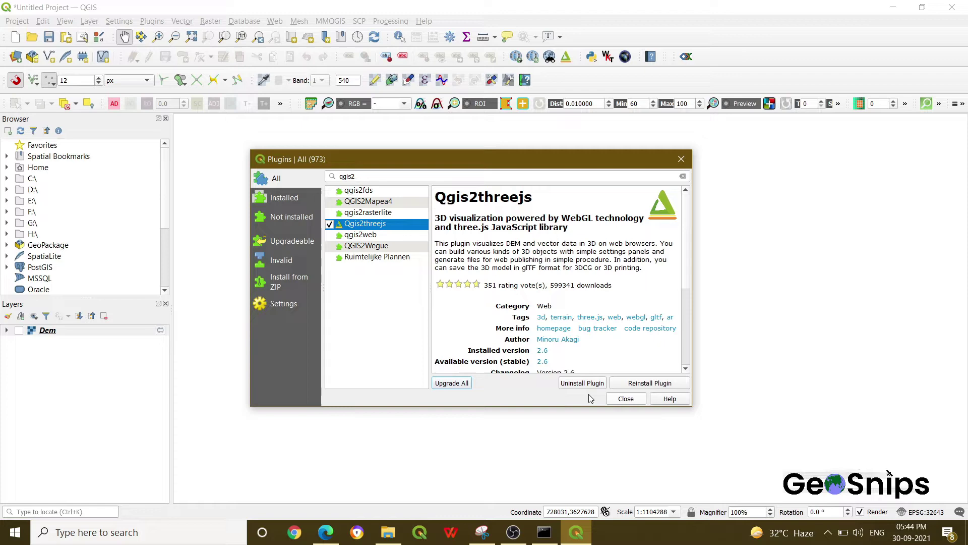
pyautogui.click(625, 399)
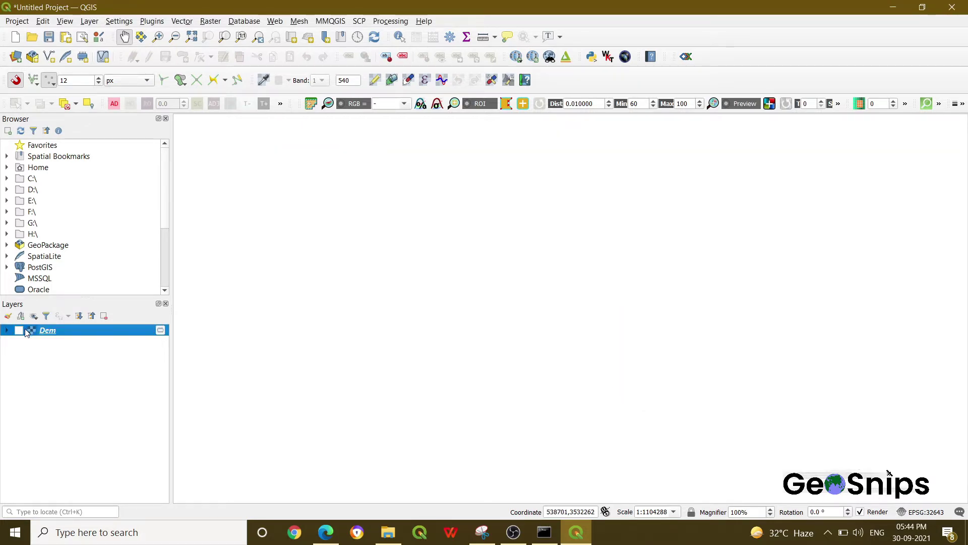
# Show the Dem layer, nudge the map left, and bring up the Web > Qgis2threejs submenu
pyautogui.click(19, 330)
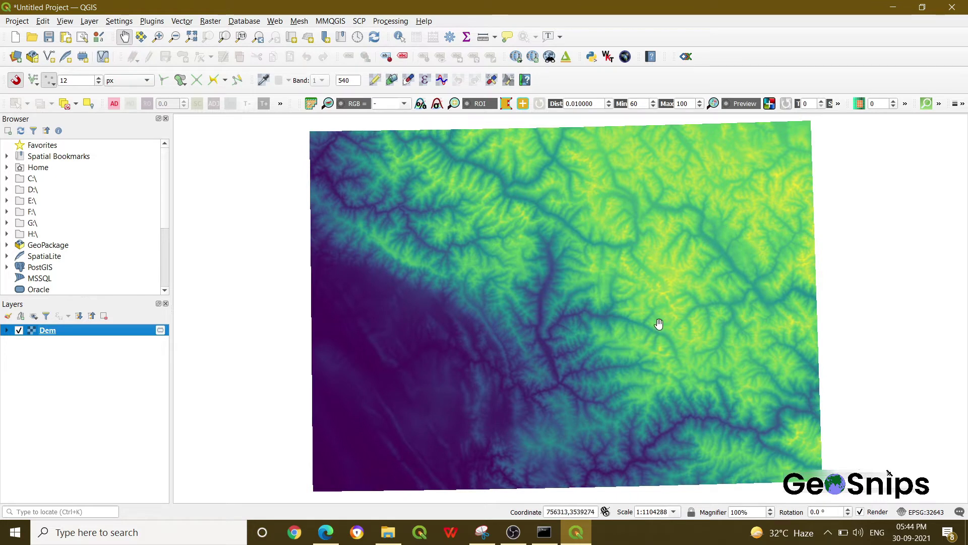
pyautogui.moveTo(640, 338); pyautogui.dragTo(623, 336)
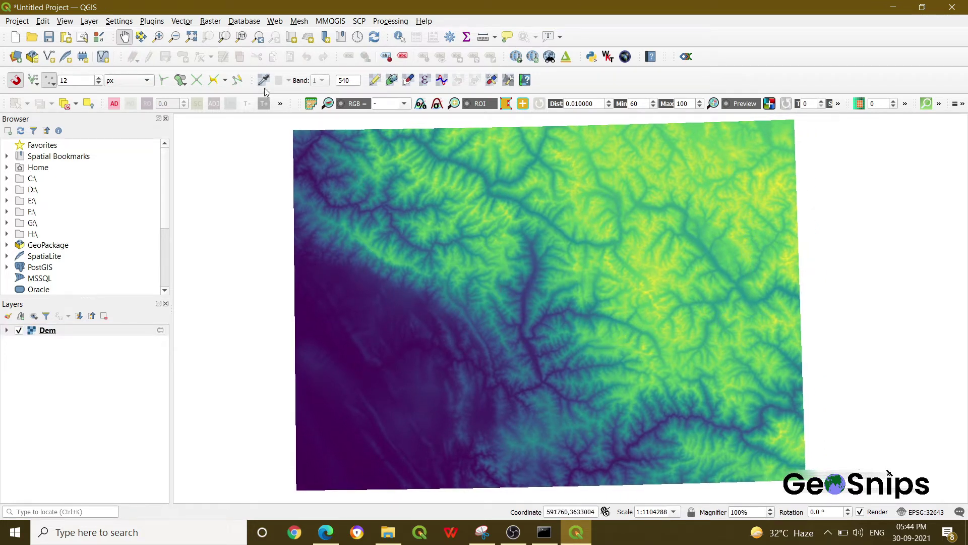
pyautogui.click(274, 22)
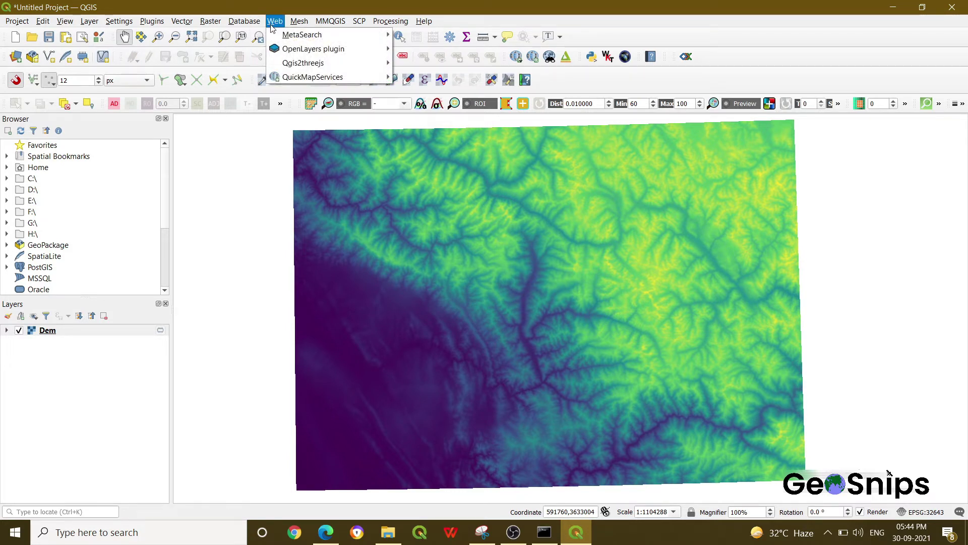
pyautogui.moveTo(303, 63)
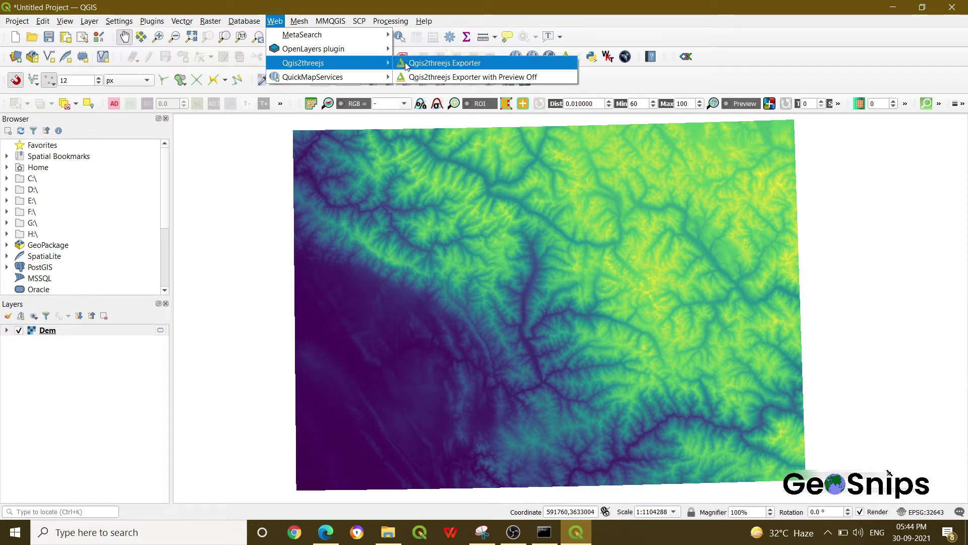
# Launch the Qgis2threejs Exporter and orbit its Dem terrain preview into a perspective view
pyautogui.click(444, 62)
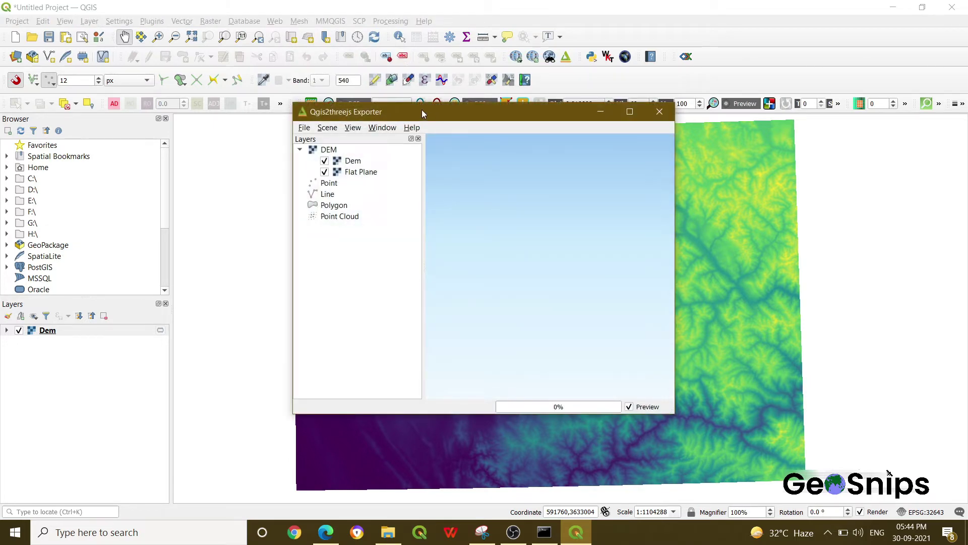
pyautogui.moveTo(440, 117); pyautogui.dragTo(422, 112)
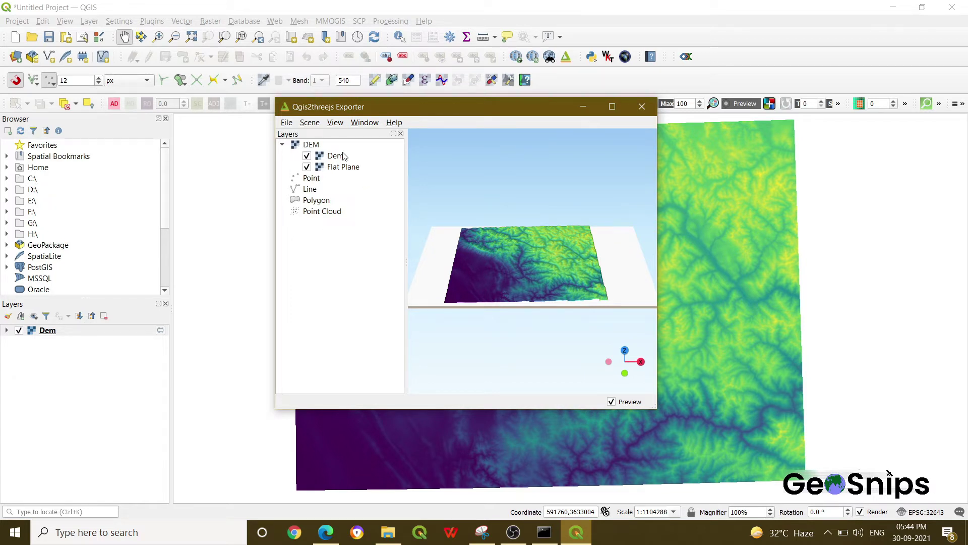
pyautogui.moveTo(537, 297)
pyautogui.mouseDown()
pyautogui.moveTo(471, 269)
pyautogui.moveTo(433, 277)
pyautogui.moveTo(551, 293)
pyautogui.moveTo(551, 310)
pyautogui.moveTo(492, 294)
pyautogui.mouseUp()
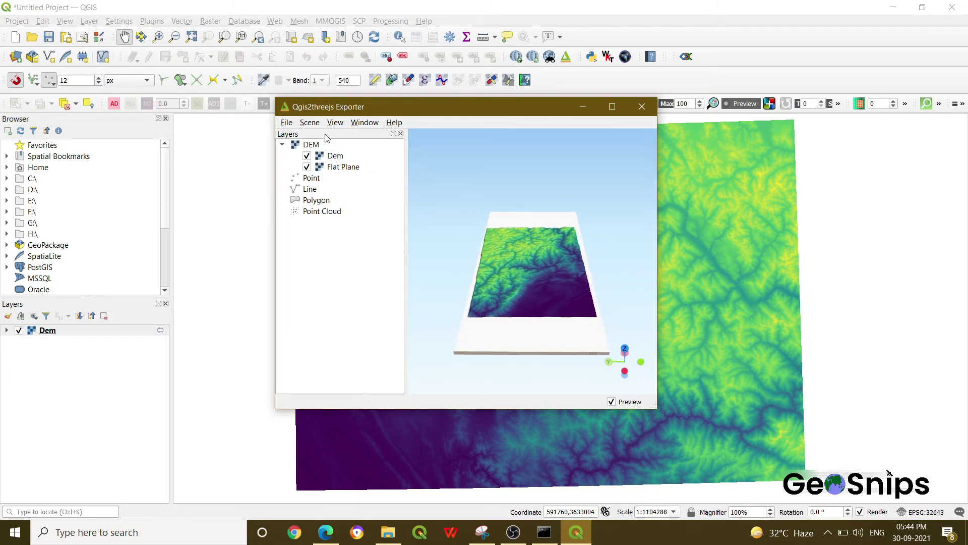
# Enter a vertical exaggeration of 3 in Scene Settings and apply it to rebuild the terrain
pyautogui.click(309, 123)
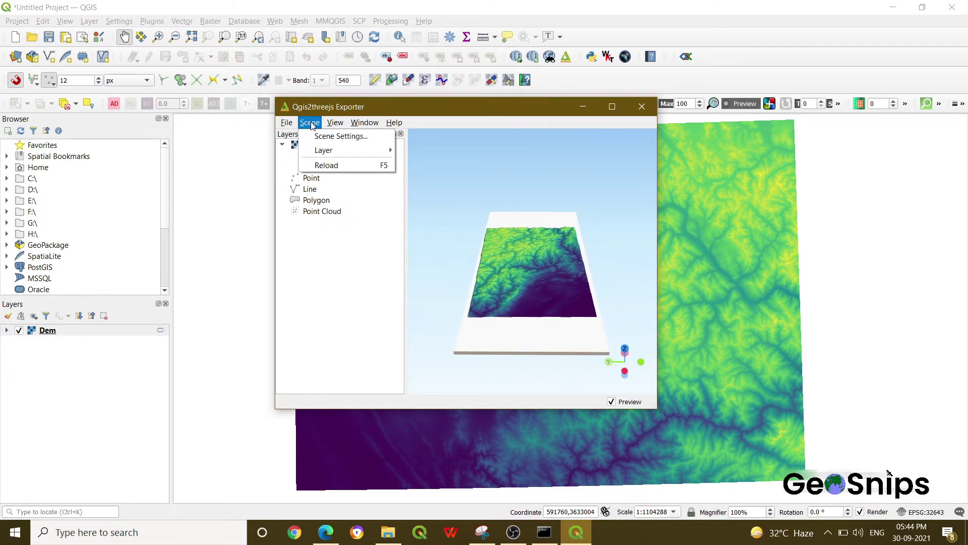
pyautogui.click(340, 136)
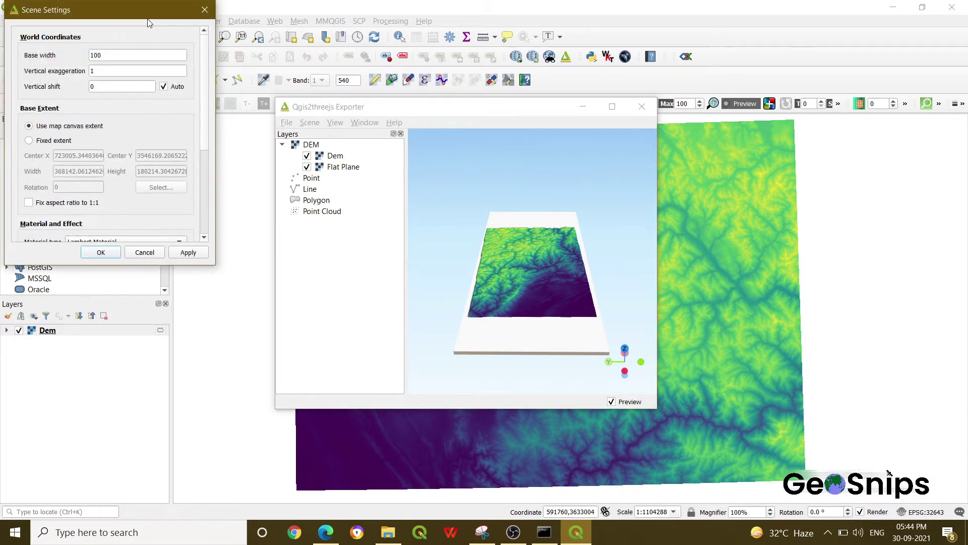
pyautogui.moveTo(149, 10); pyautogui.dragTo(194, 33)
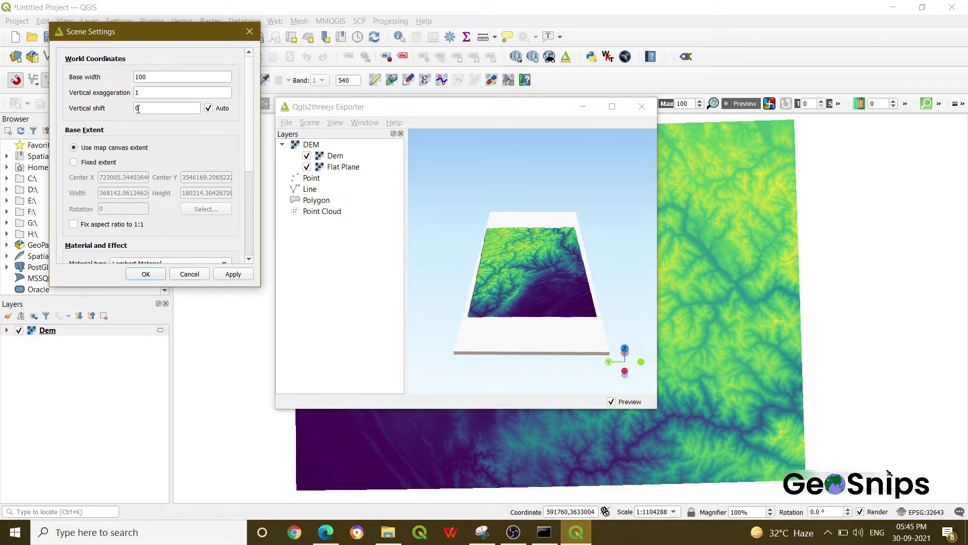
pyautogui.click(145, 93)
pyautogui.scroll(-3, 244, 160)
pyautogui.scroll(-3, 244, 161)
pyautogui.scroll(-1, 241, 160)
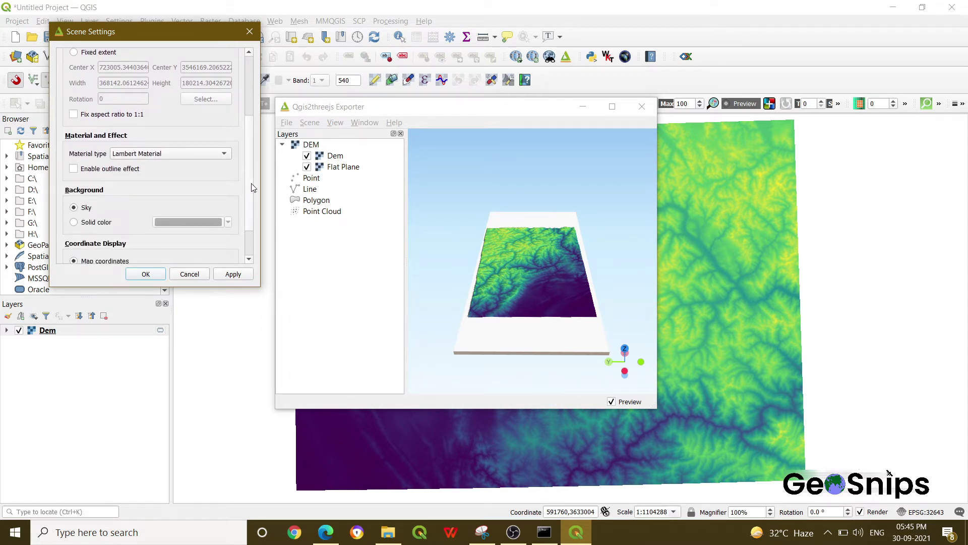
pyautogui.scroll(-2, 250, 184)
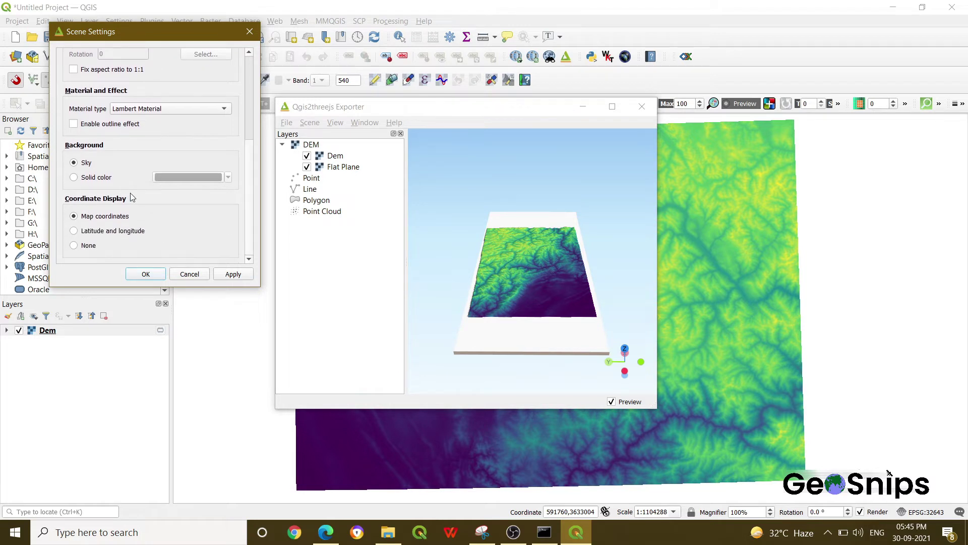
pyautogui.click(232, 274)
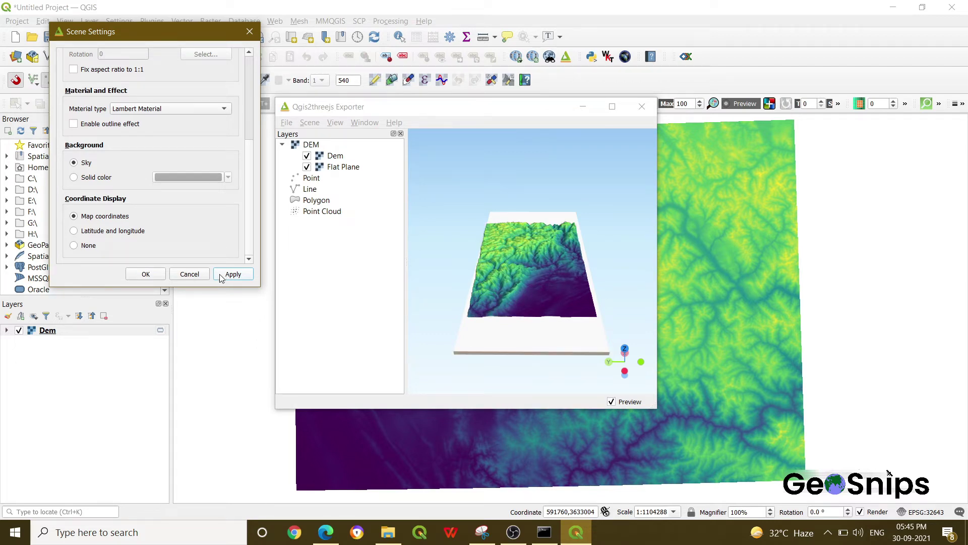
# Accept Scene Settings, orbit the exaggerated terrain from several angles, and show the Export Settings menu
pyautogui.click(145, 274)
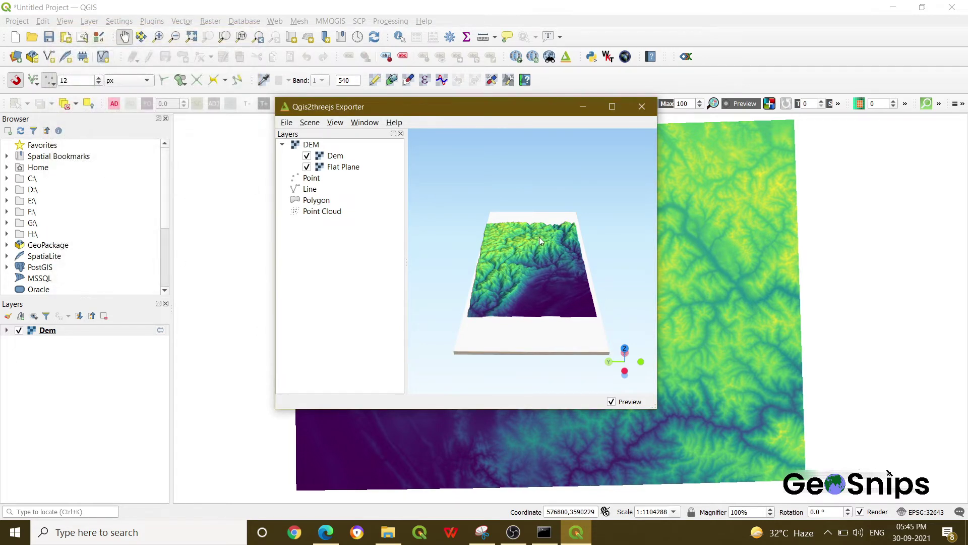
pyautogui.moveTo(541, 303)
pyautogui.mouseDown()
pyautogui.moveTo(581, 279)
pyautogui.moveTo(464, 299)
pyautogui.moveTo(478, 279)
pyautogui.mouseUp()
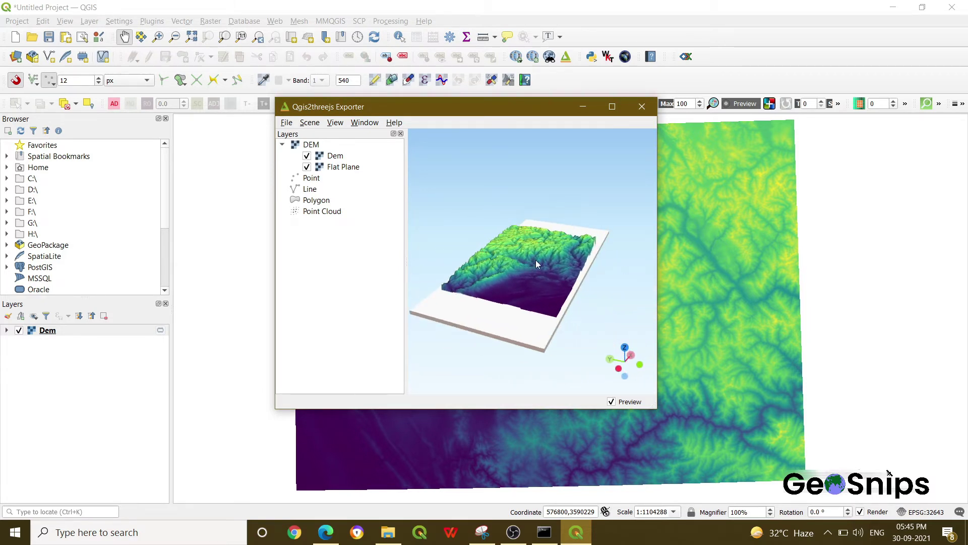
pyautogui.moveTo(536, 259); pyautogui.dragTo(541, 327)
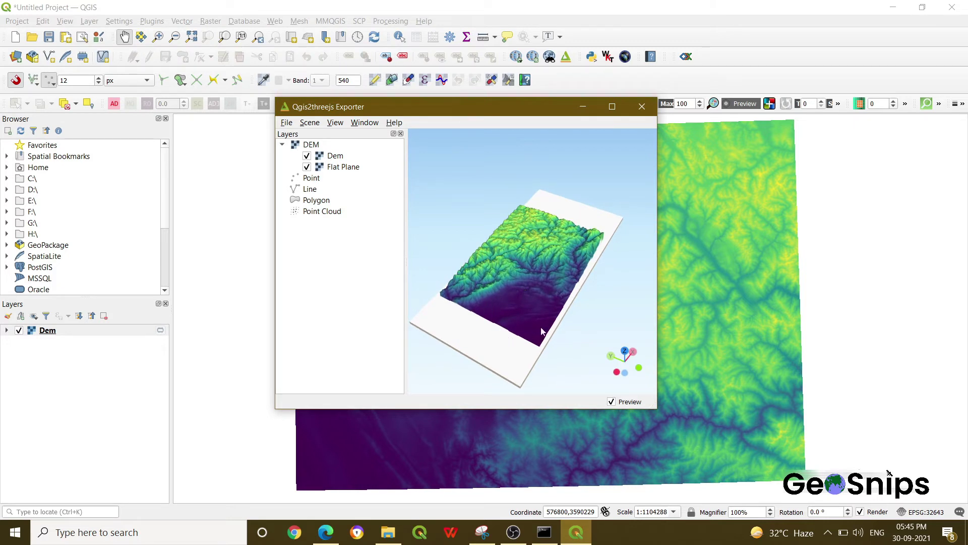
pyautogui.moveTo(567, 271); pyautogui.dragTo(520, 250)
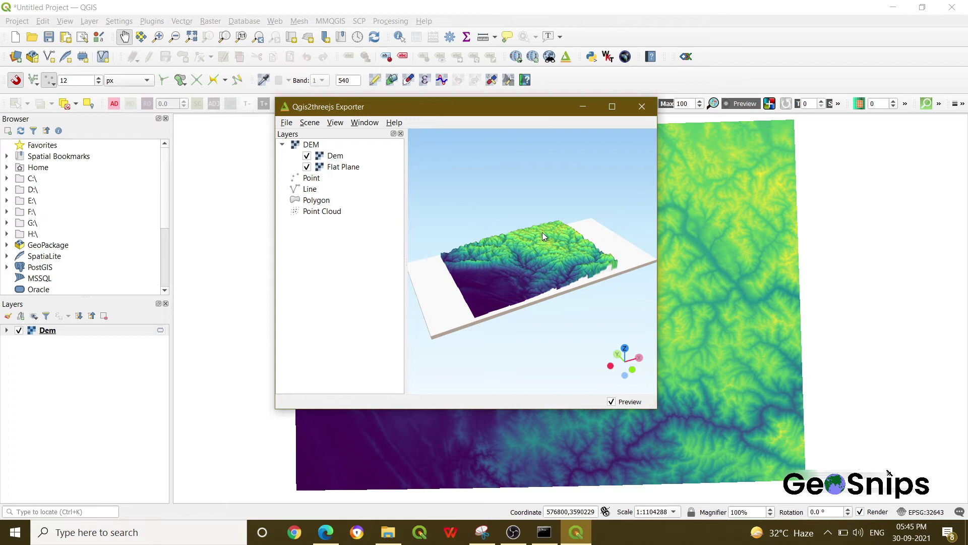
pyautogui.moveTo(506, 305); pyautogui.dragTo(542, 306)
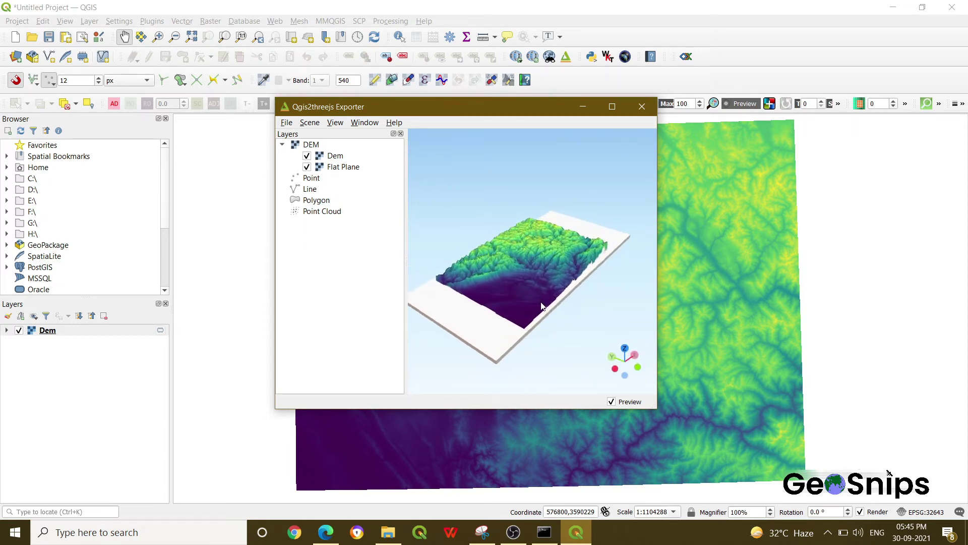
pyautogui.click(286, 121)
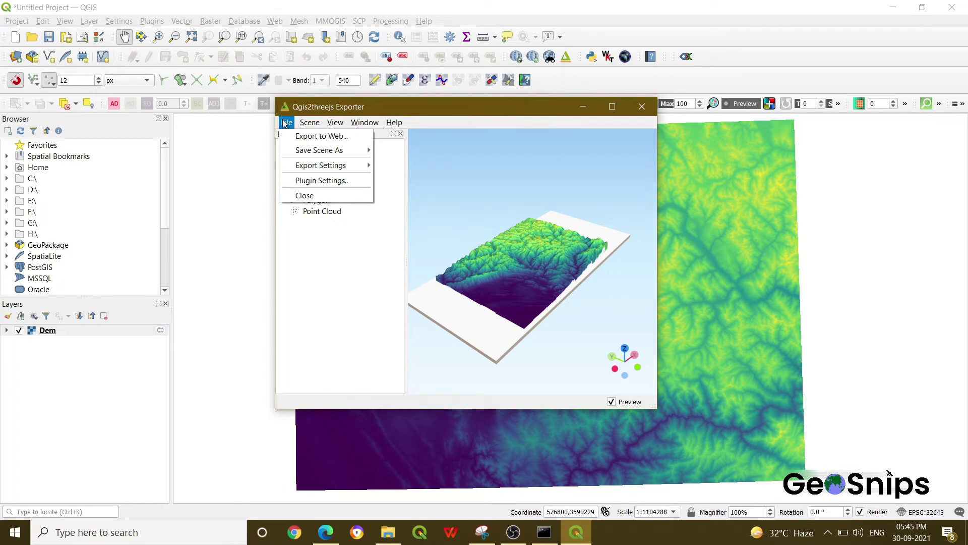
pyautogui.moveTo(320, 165)
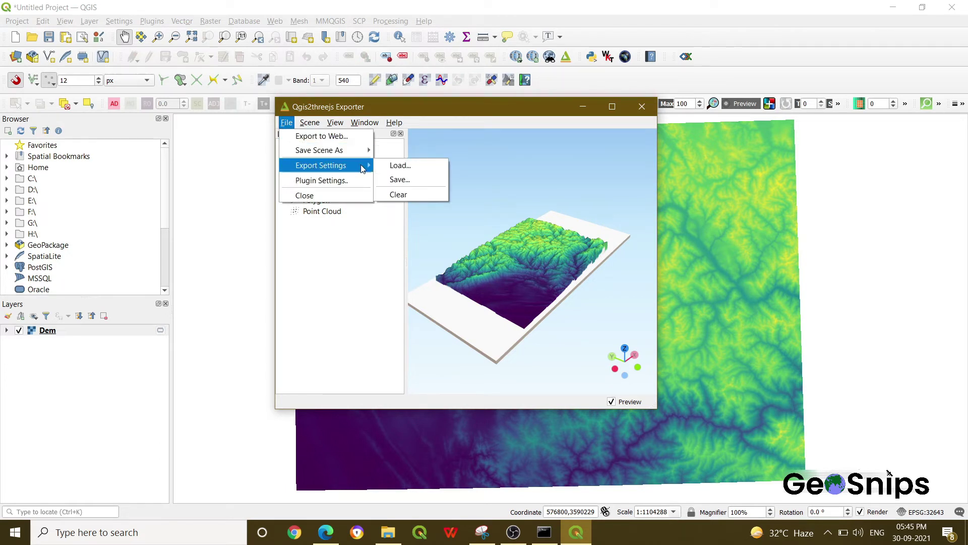
# Save the Qgis2threejs export settings to a file named dem3d
pyautogui.click(399, 179)
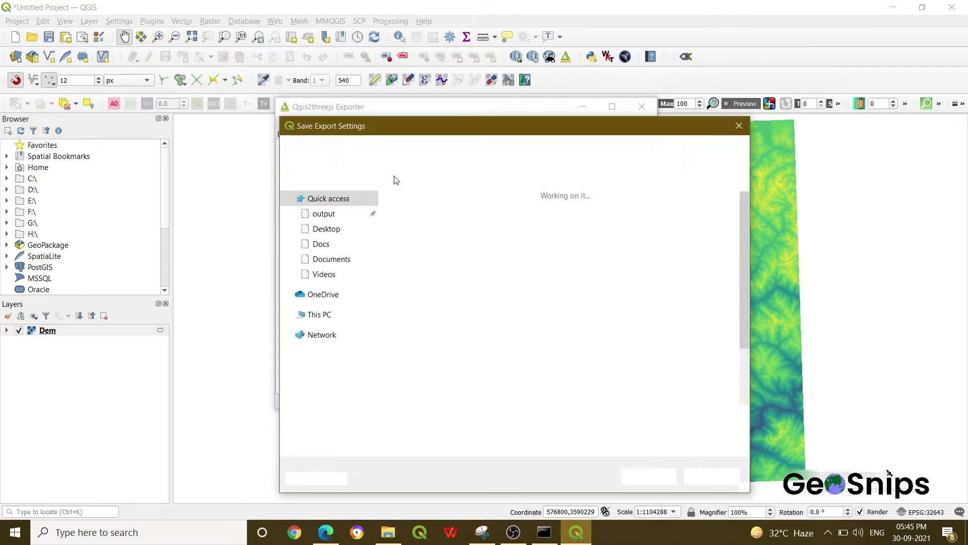
pyautogui.moveTo(445, 128); pyautogui.dragTo(373, 93)
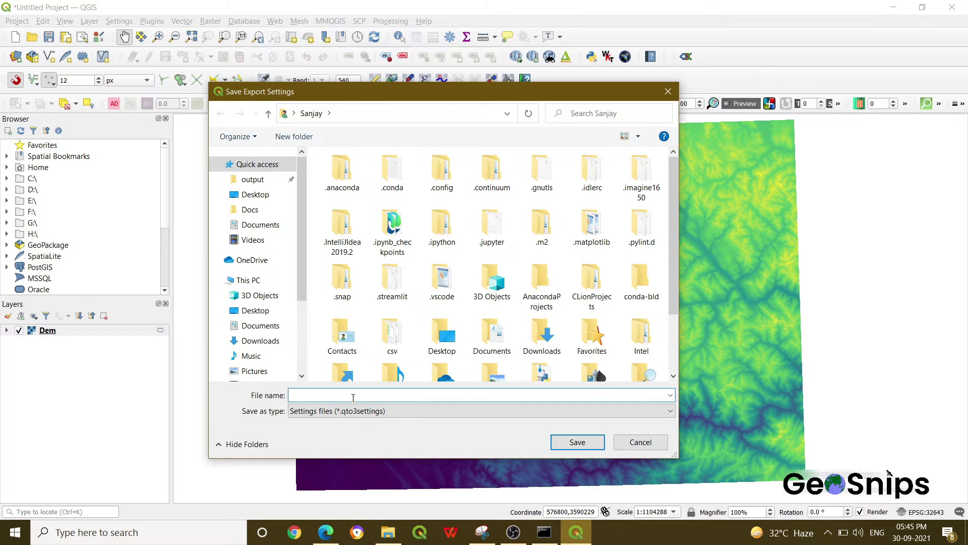
pyautogui.write('dem3d')
pyautogui.click(577, 442)
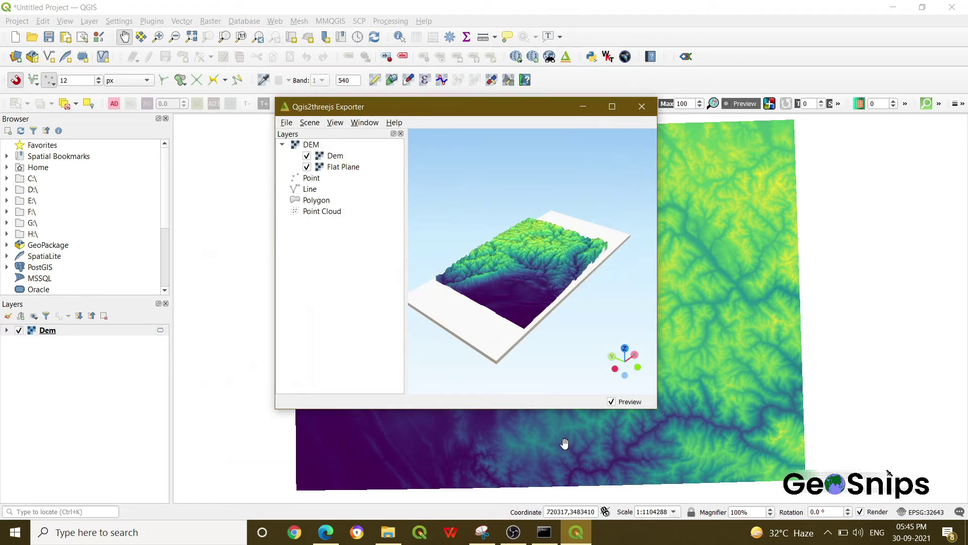
# Bring up the Export to Web dialog with its default index.html filename
pyautogui.click(287, 123)
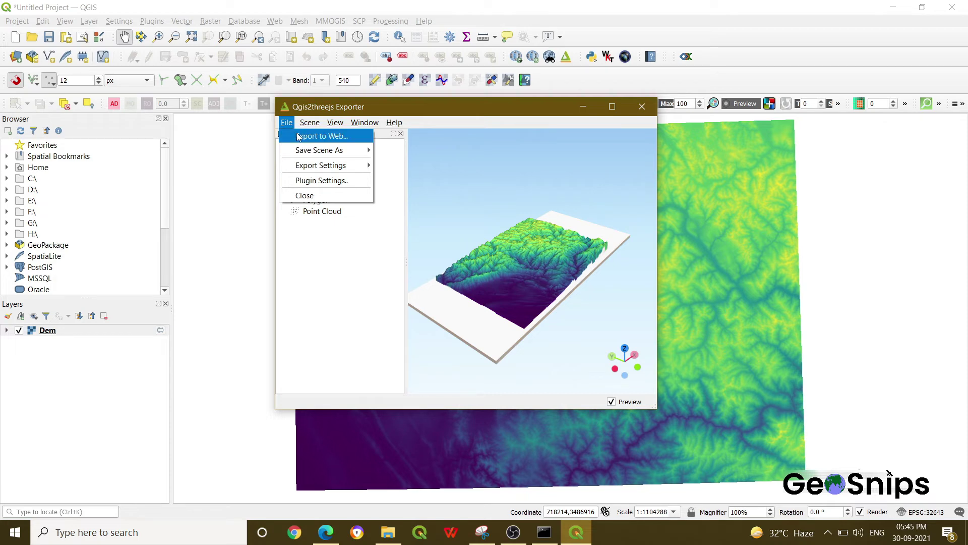
pyautogui.click(322, 137)
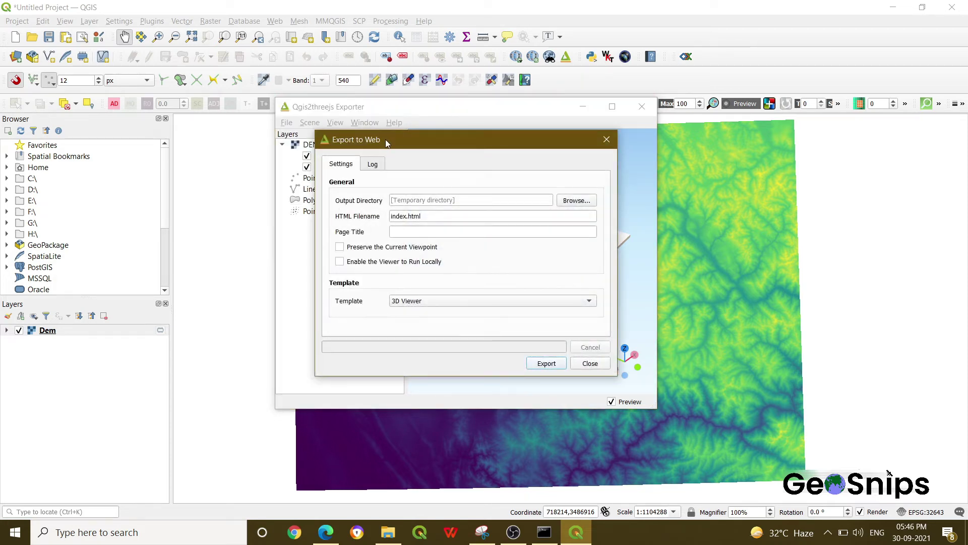
pyautogui.moveTo(385, 139); pyautogui.dragTo(361, 117)
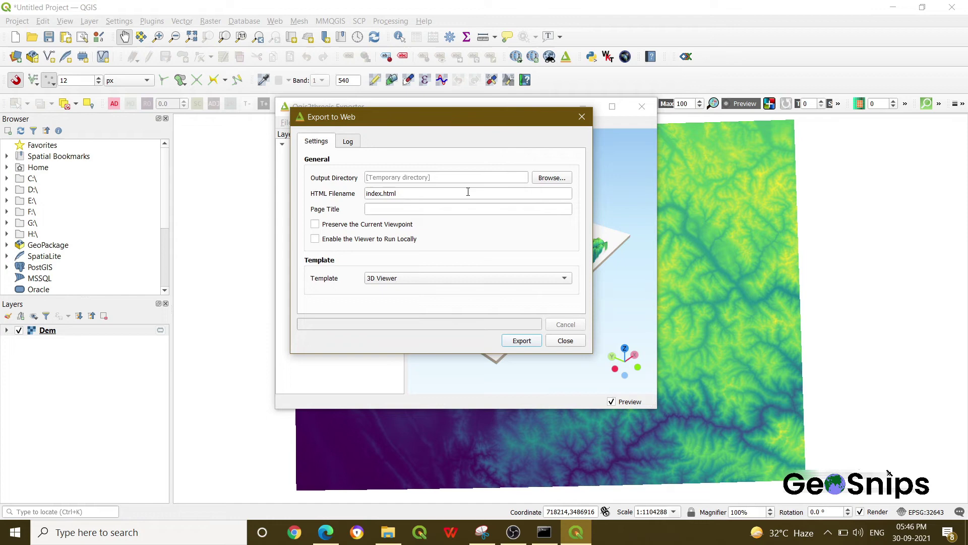
# Browse through Desktop and Documents and pick the Zoom folder as the output directory
pyautogui.click(551, 178)
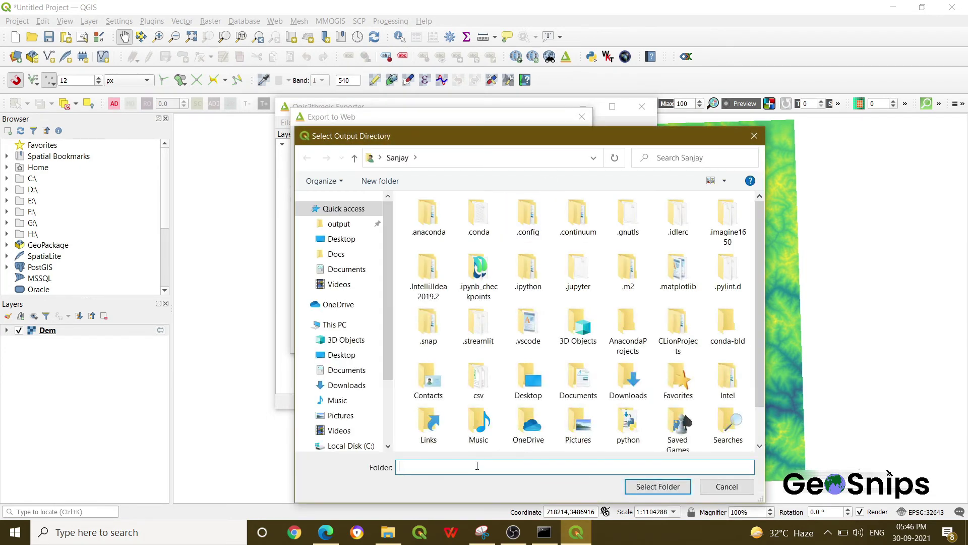
pyautogui.click(341, 238)
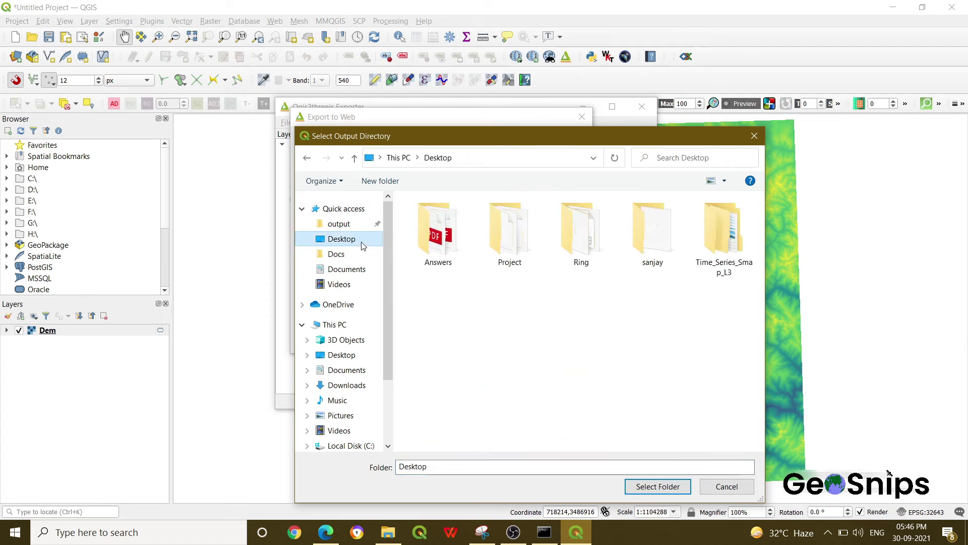
pyautogui.click(336, 254)
pyautogui.click(434, 467)
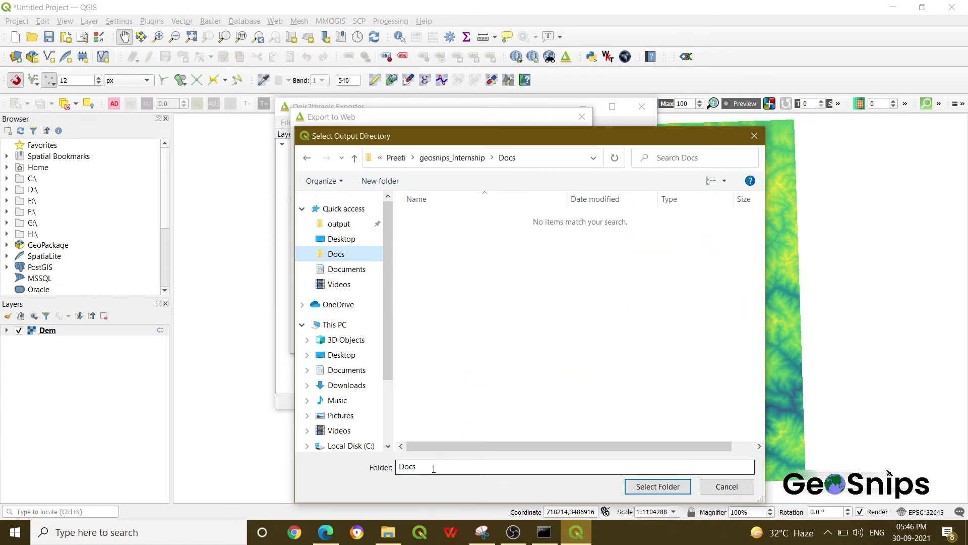
pyautogui.doubleClick(433, 467)
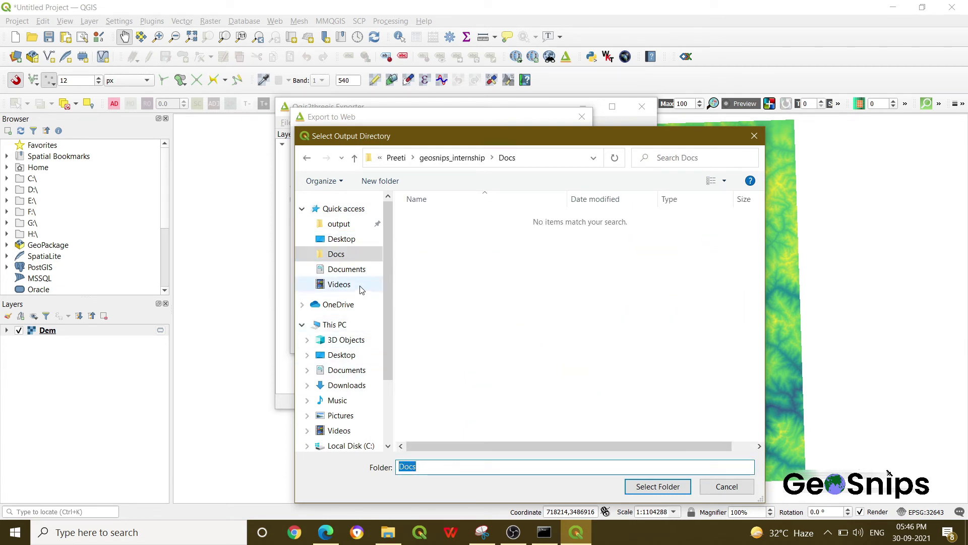
pyautogui.click(347, 269)
pyautogui.click(437, 467)
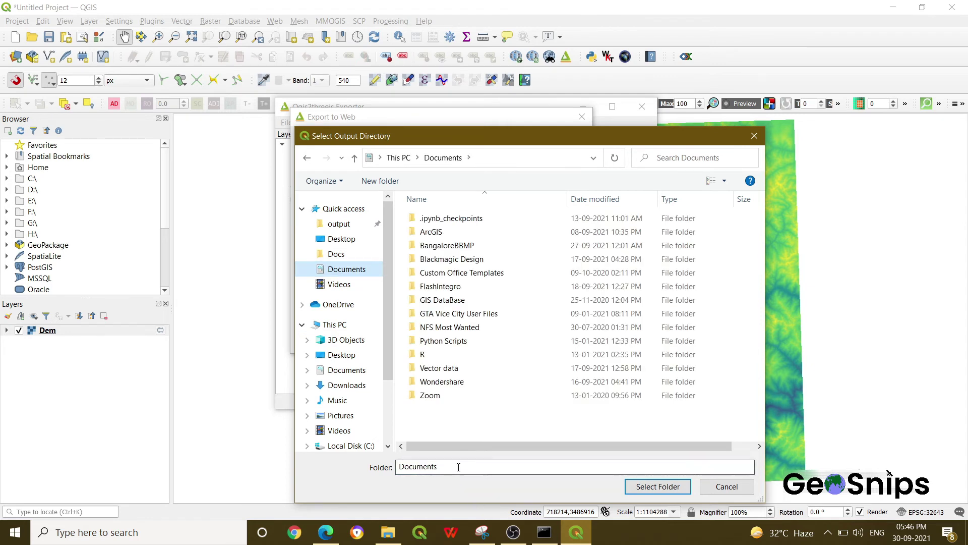
pyautogui.moveTo(437, 467); pyautogui.dragTo(398, 467)
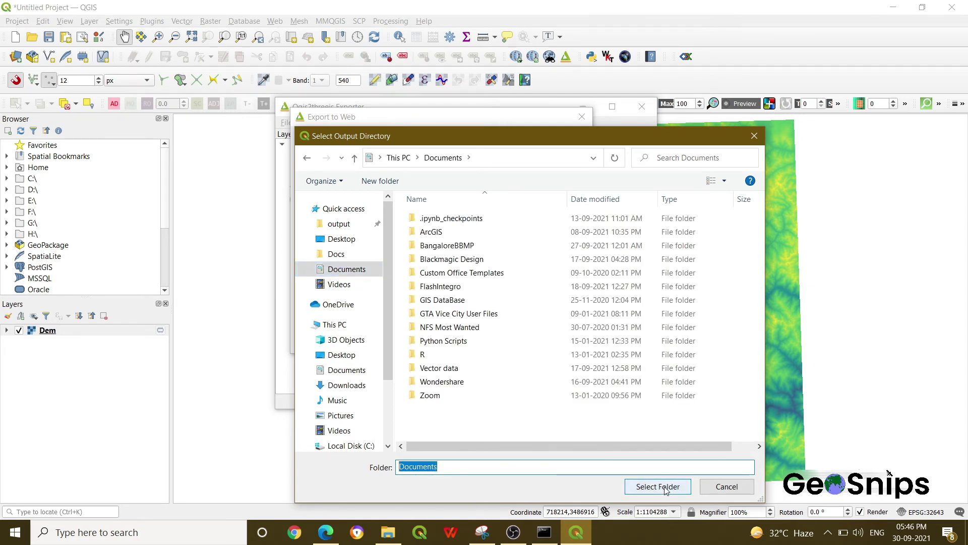
pyautogui.click(430, 395)
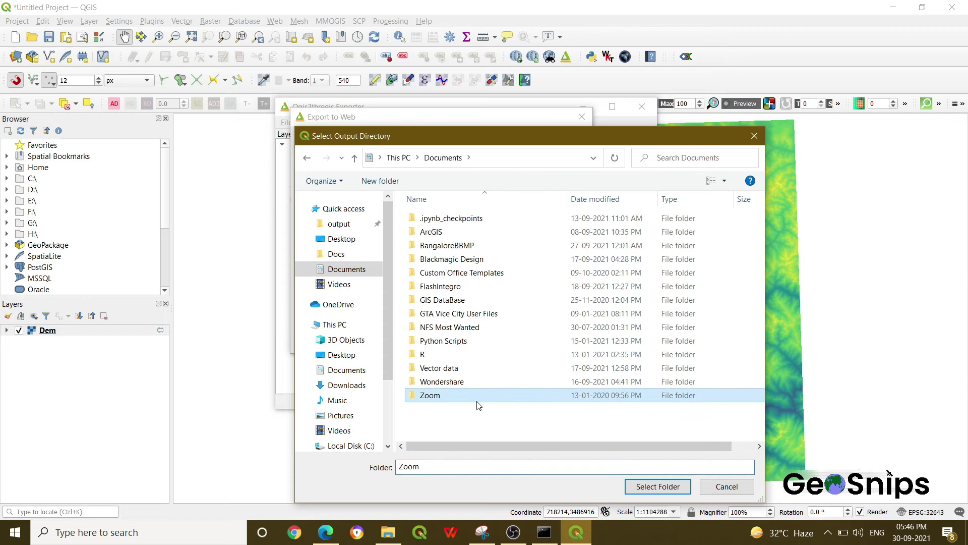
pyautogui.click(657, 487)
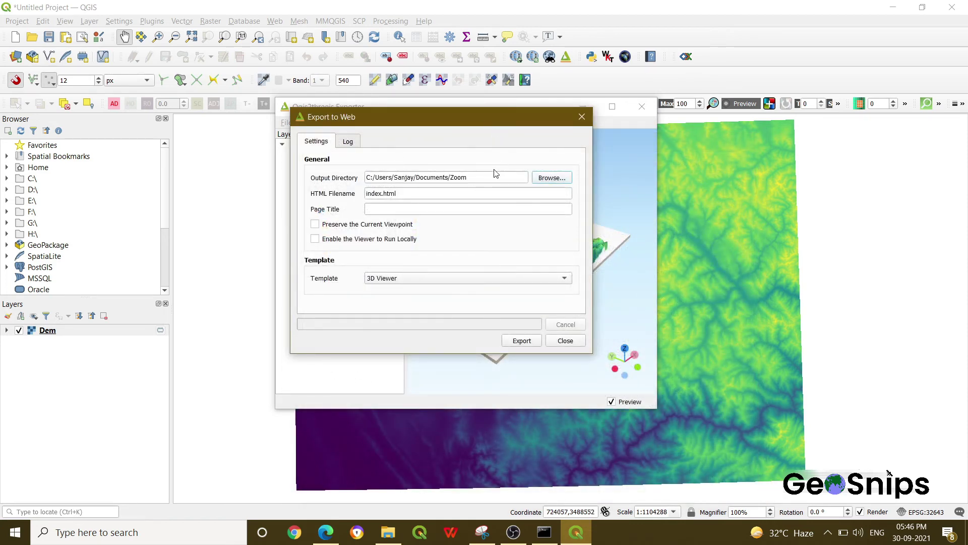
# Rename the HTML file from index to dem3d and run the export to 100%
pyautogui.doubleClick(380, 195)
pyautogui.press('BackSpace')
pyautogui.write('de')
pyautogui.write('3d')
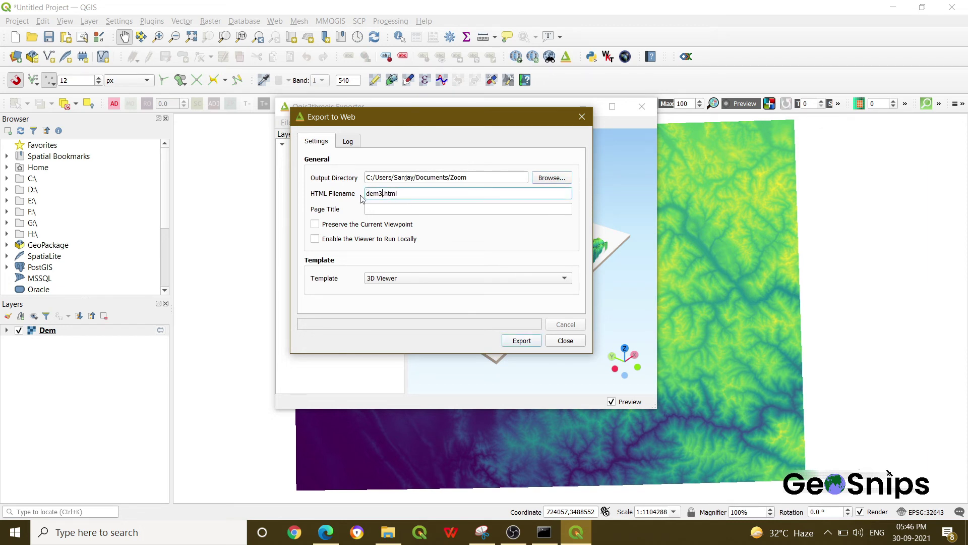
pyautogui.click(386, 209)
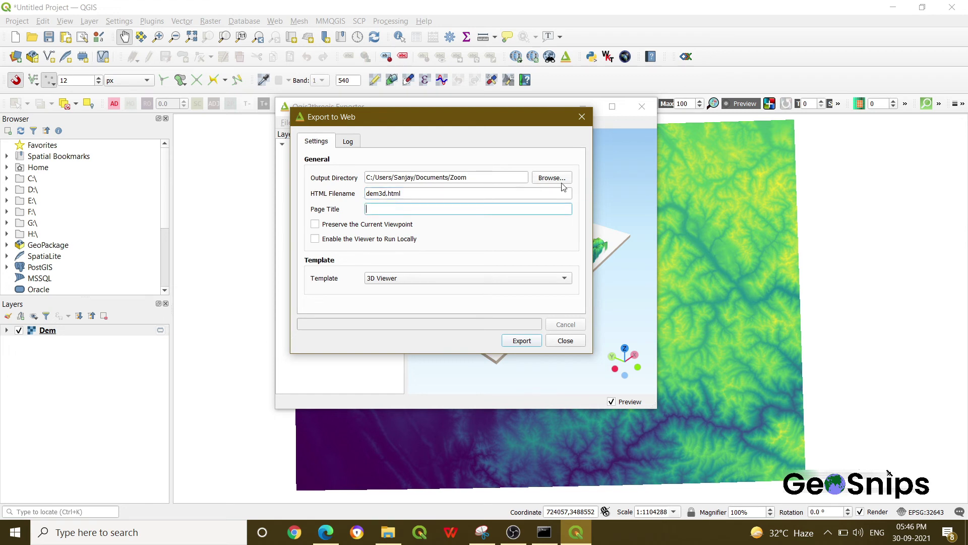
pyautogui.click(522, 341)
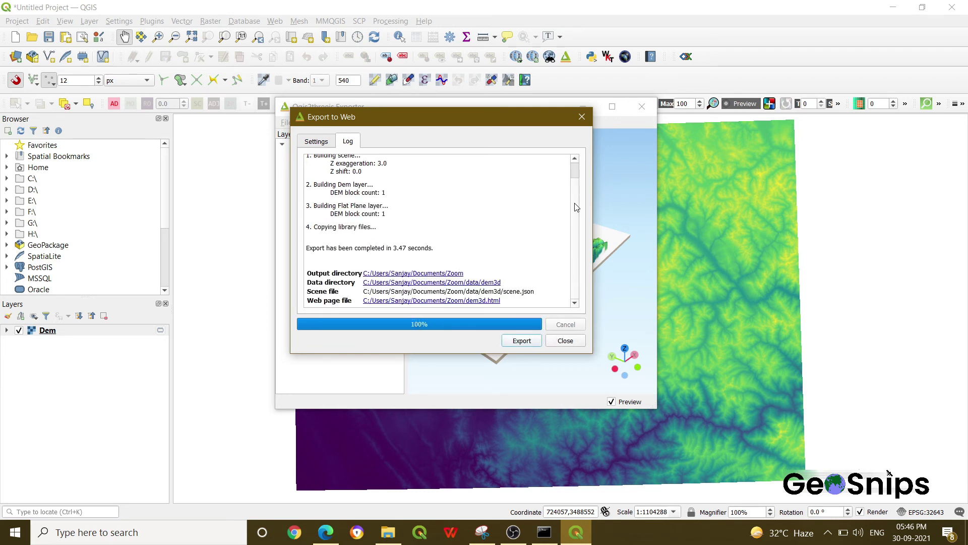
pyautogui.scroll(2, 574, 235)
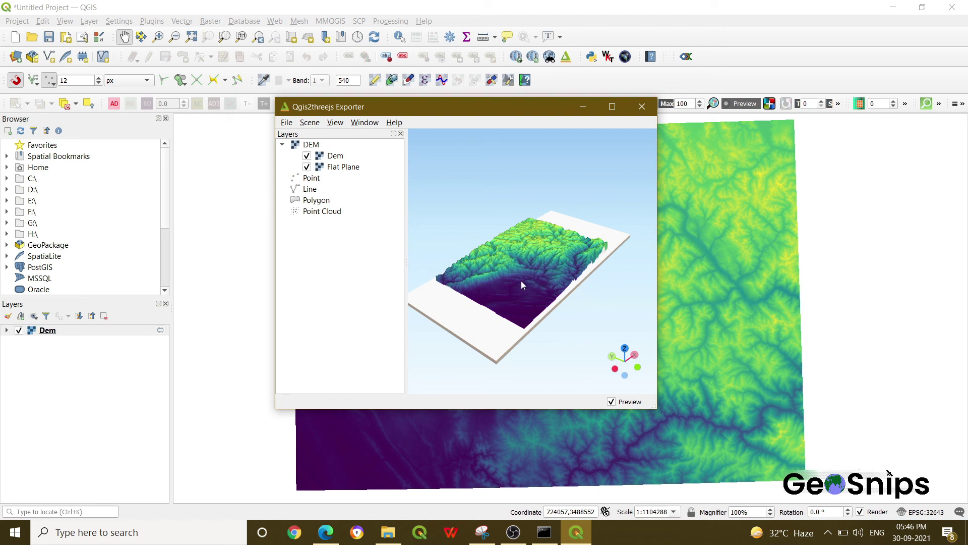
# Orbit the exaggerated Dem terrain preview to another angle
pyautogui.moveTo(521, 279); pyautogui.dragTo(525, 290)
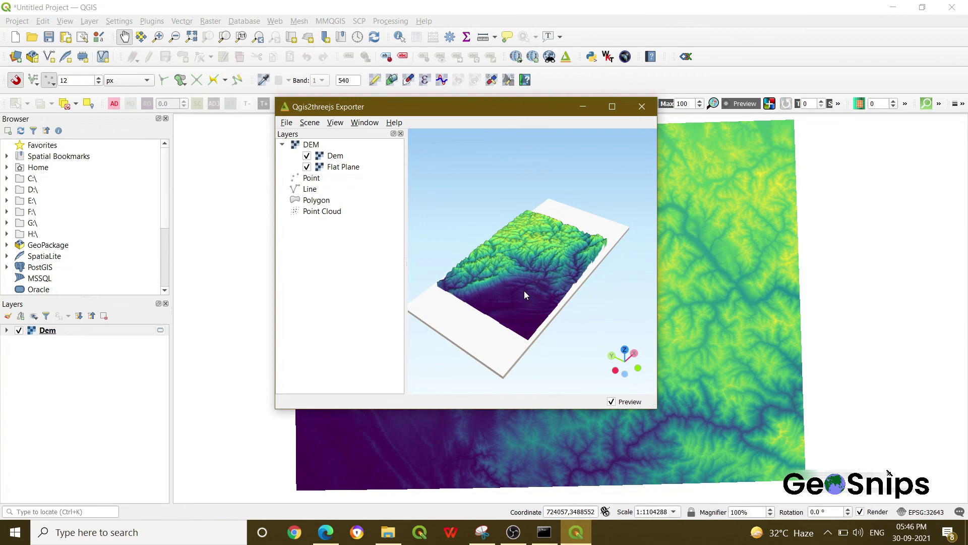